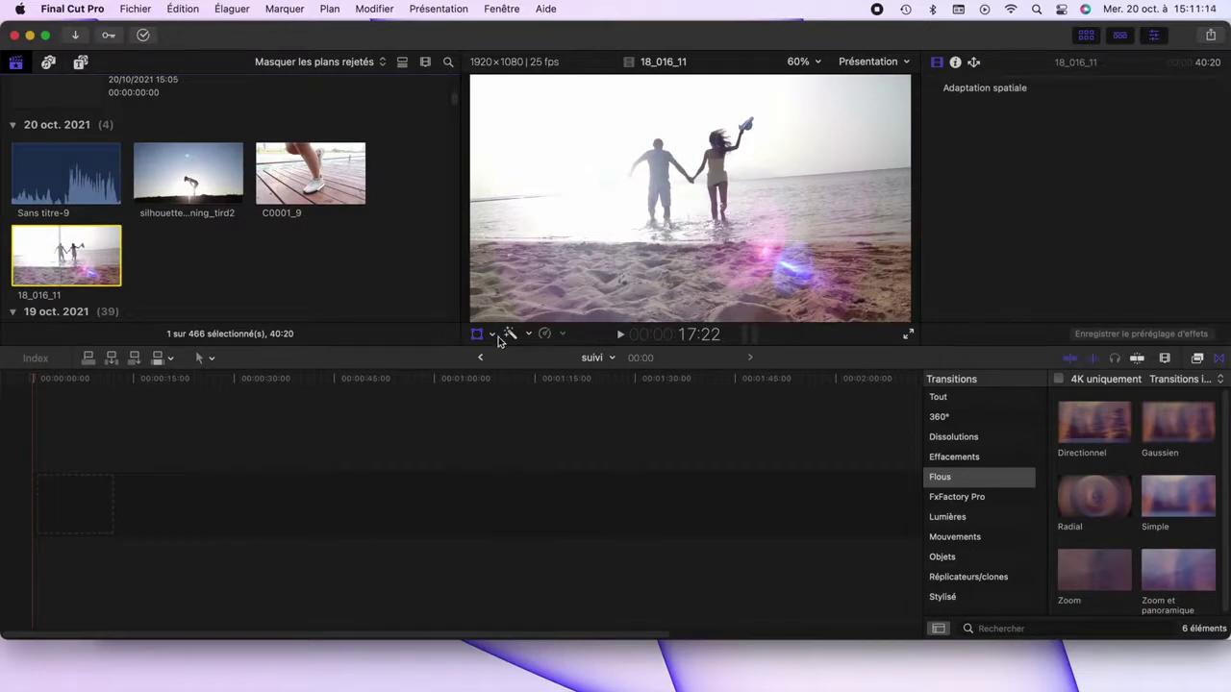
Step: Add the silhouette clip, drop the Scale 3D title on the runner, and analyse her motion
mouse_move(163, 179)
mouse_down()
mouse_move(128, 519)
mouse_move(188, 520)
mouse_up()
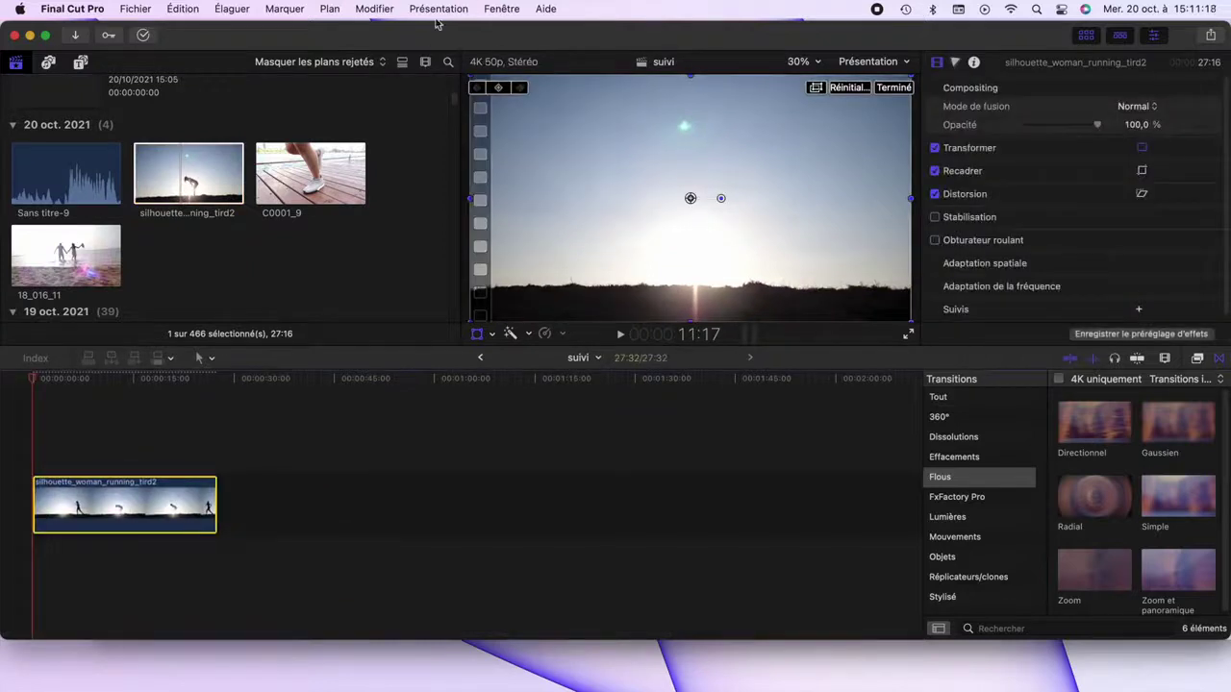
click(80, 62)
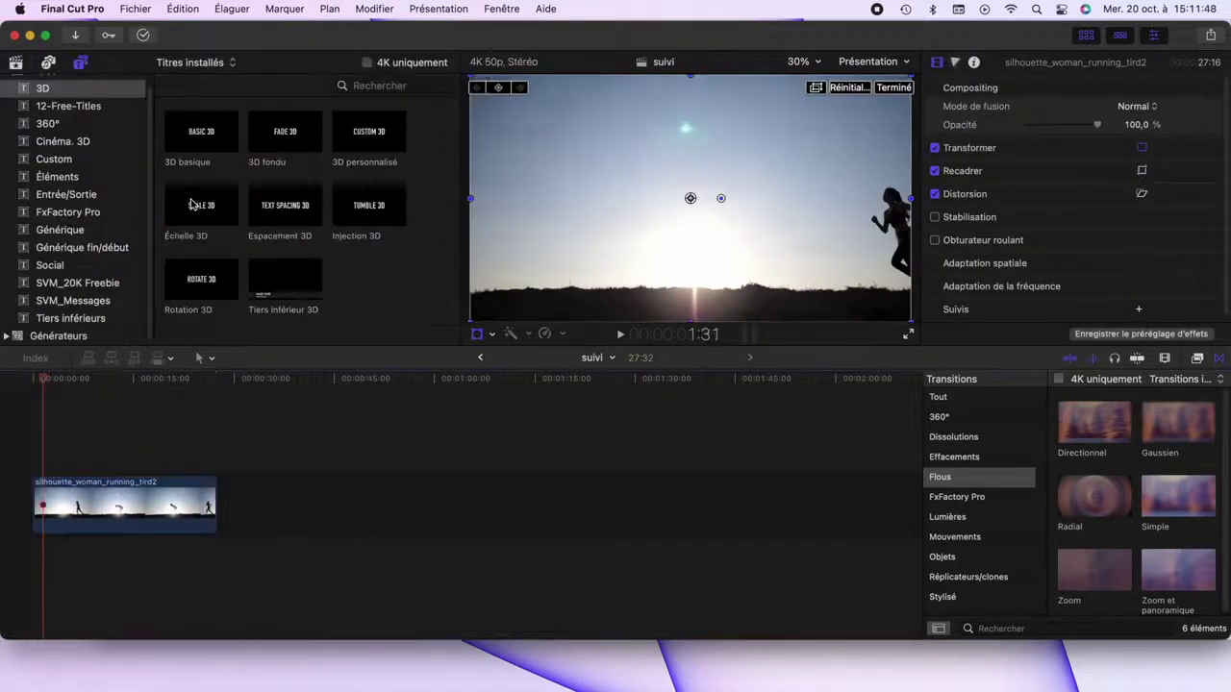
drag(191, 211, 754, 236)
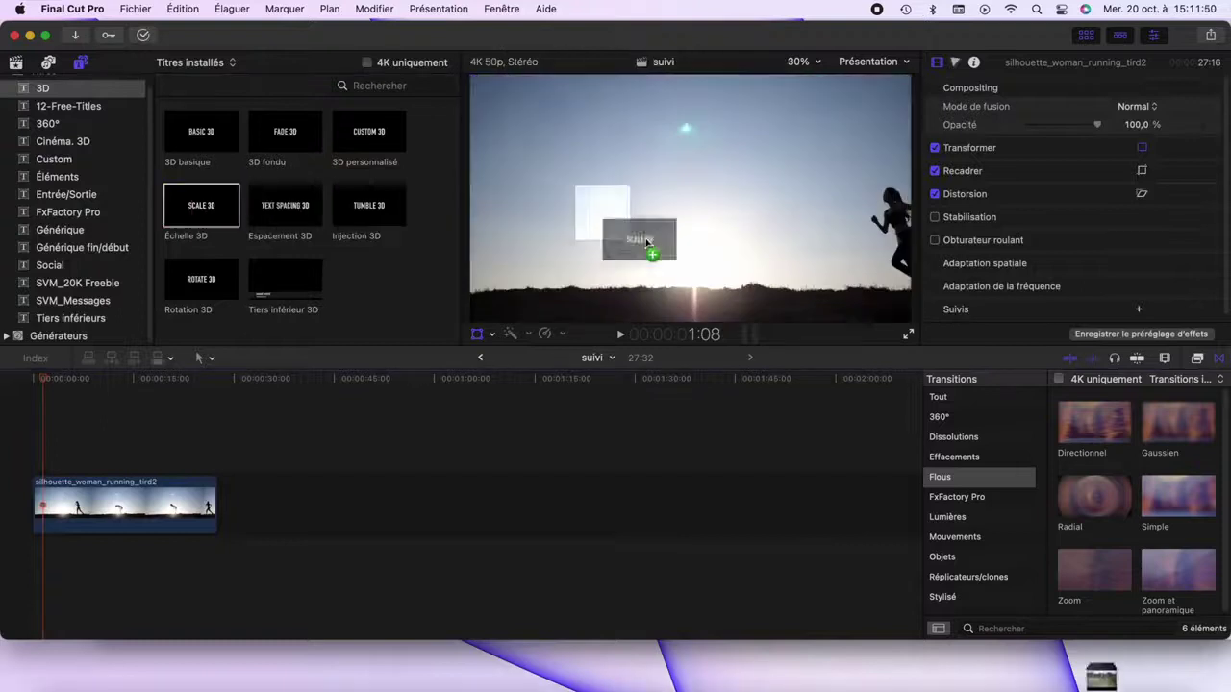
mouse_move(754, 236)
mouse_down()
mouse_move(891, 239)
mouse_move(884, 231)
mouse_up()
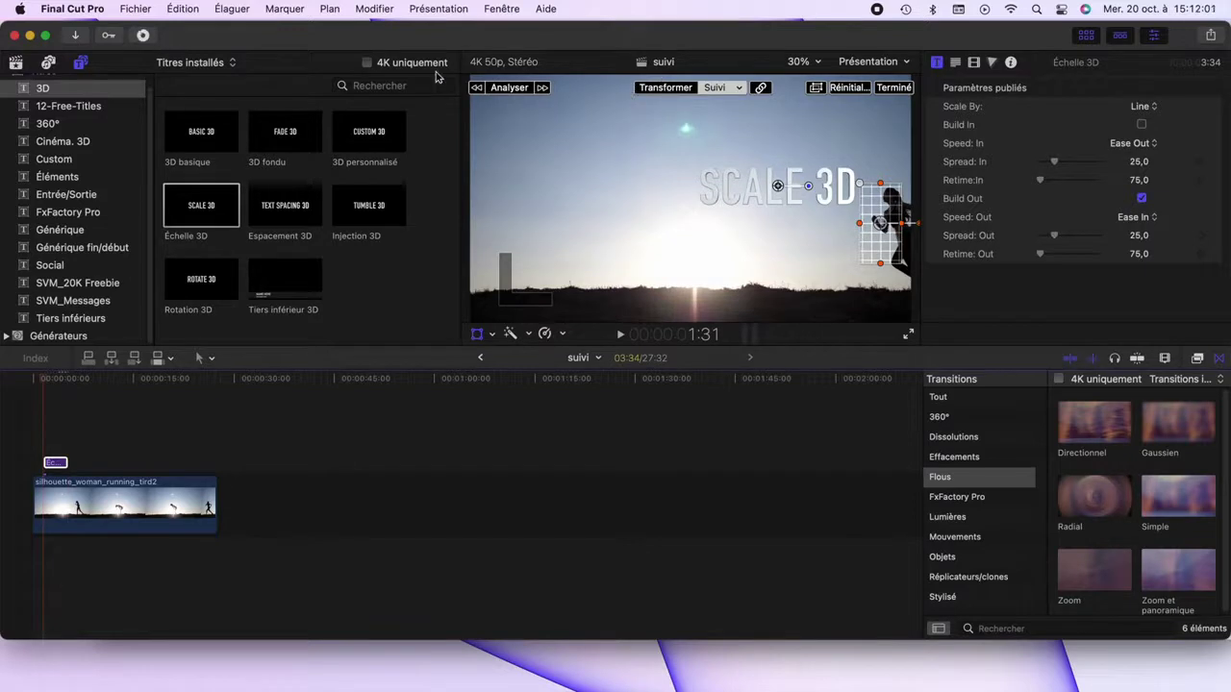
click(516, 88)
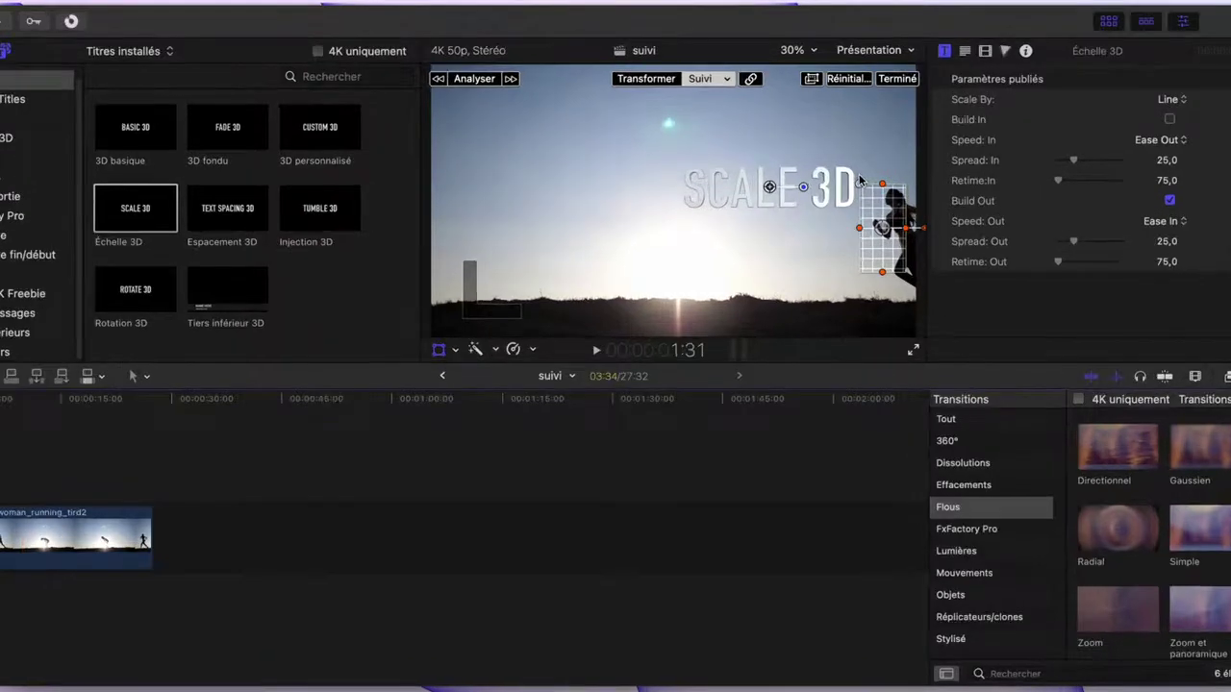
Step: Change the title text to 'Course', move it beside the runner, and preview full screen
double_click(776, 188)
text(Course)
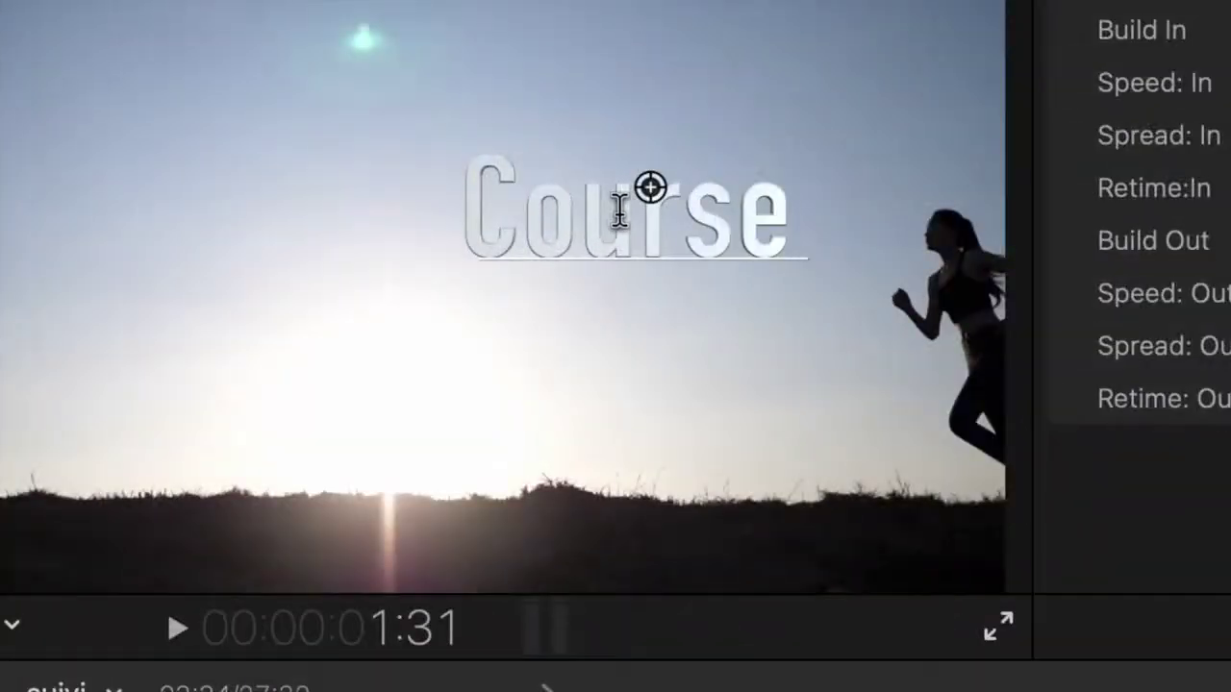
drag(651, 188, 757, 212)
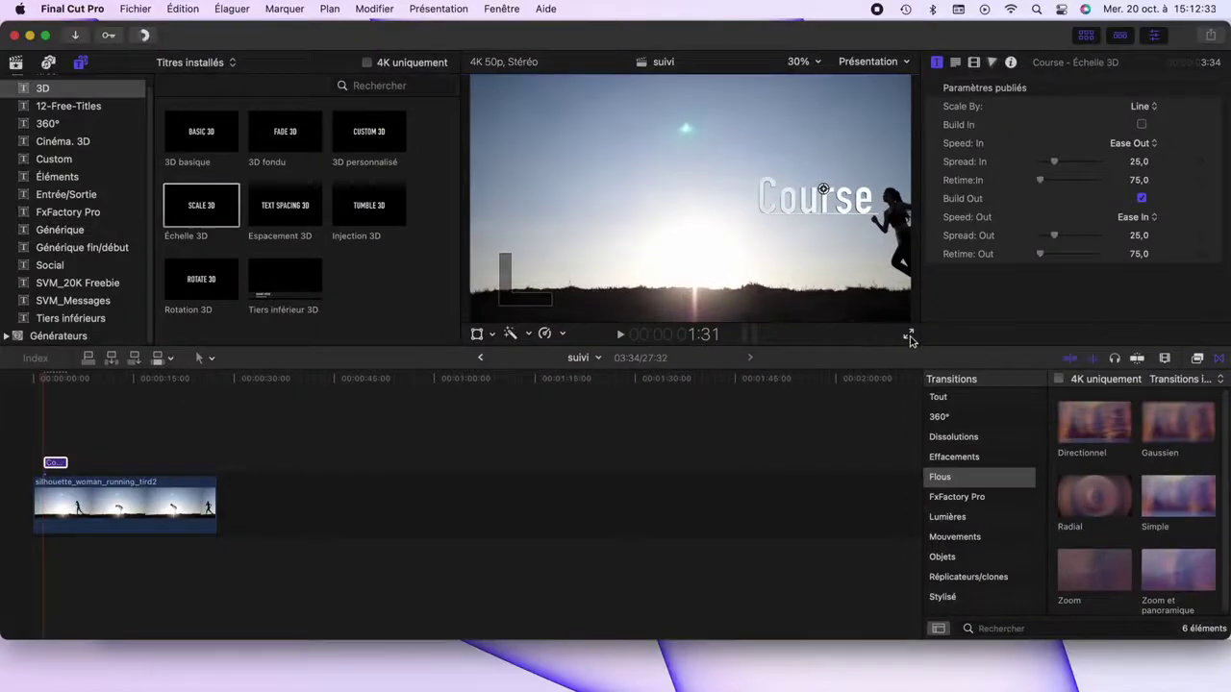
click(908, 336)
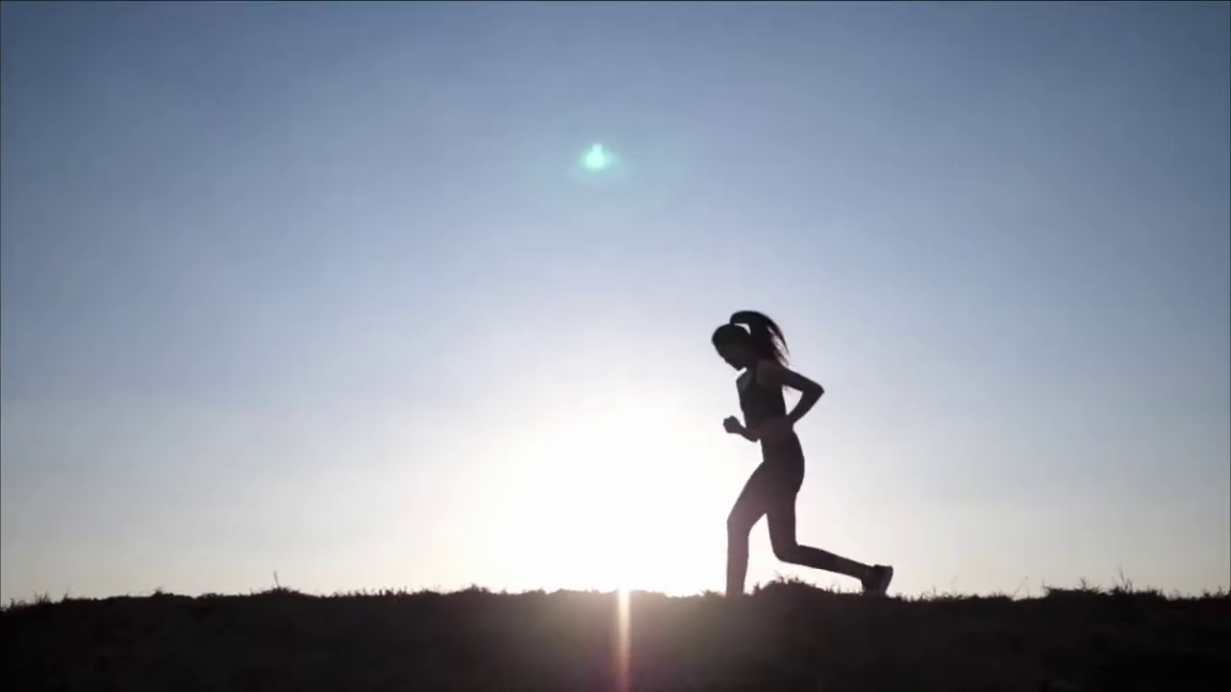
key(Escape)
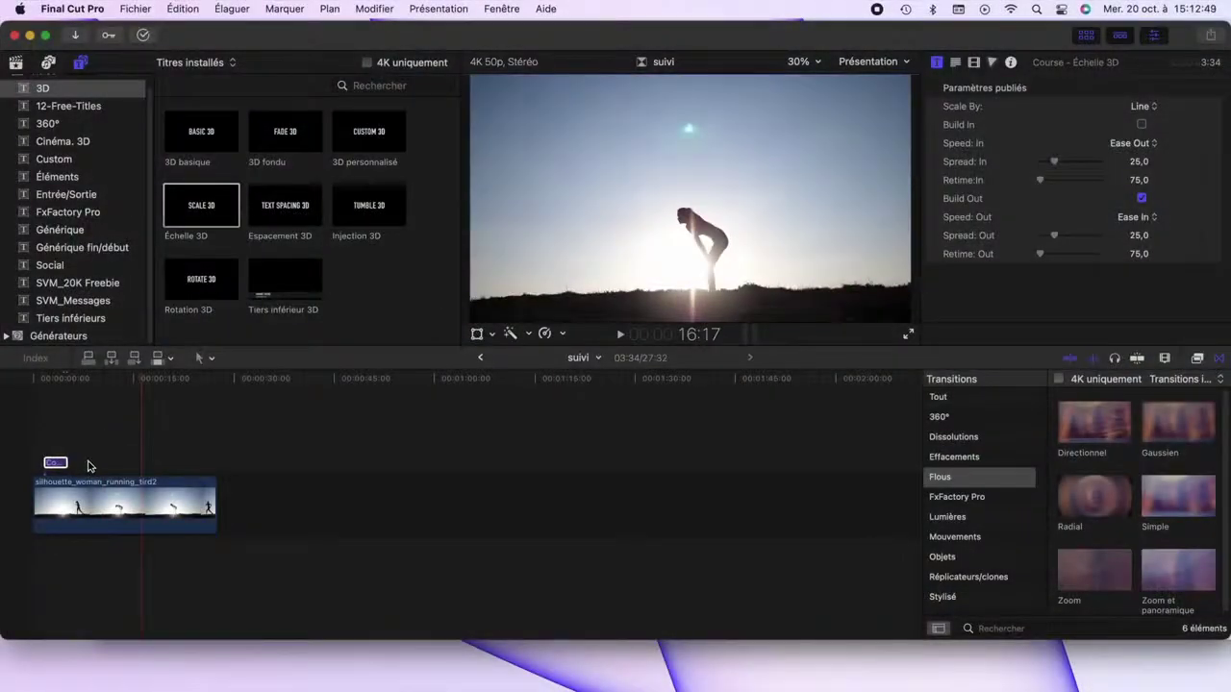
Step: Extend the Course title to the silhouette clip's full length and play it back
drag(72, 461, 216, 461)
key(shift+t)
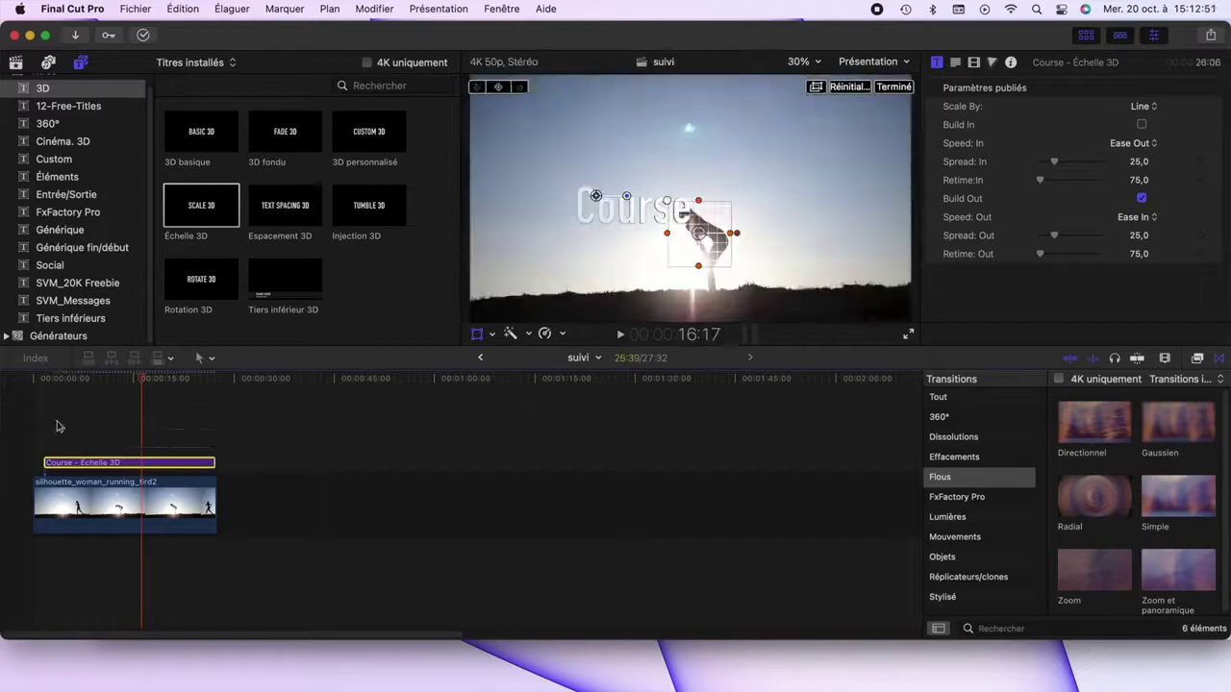
key(space)
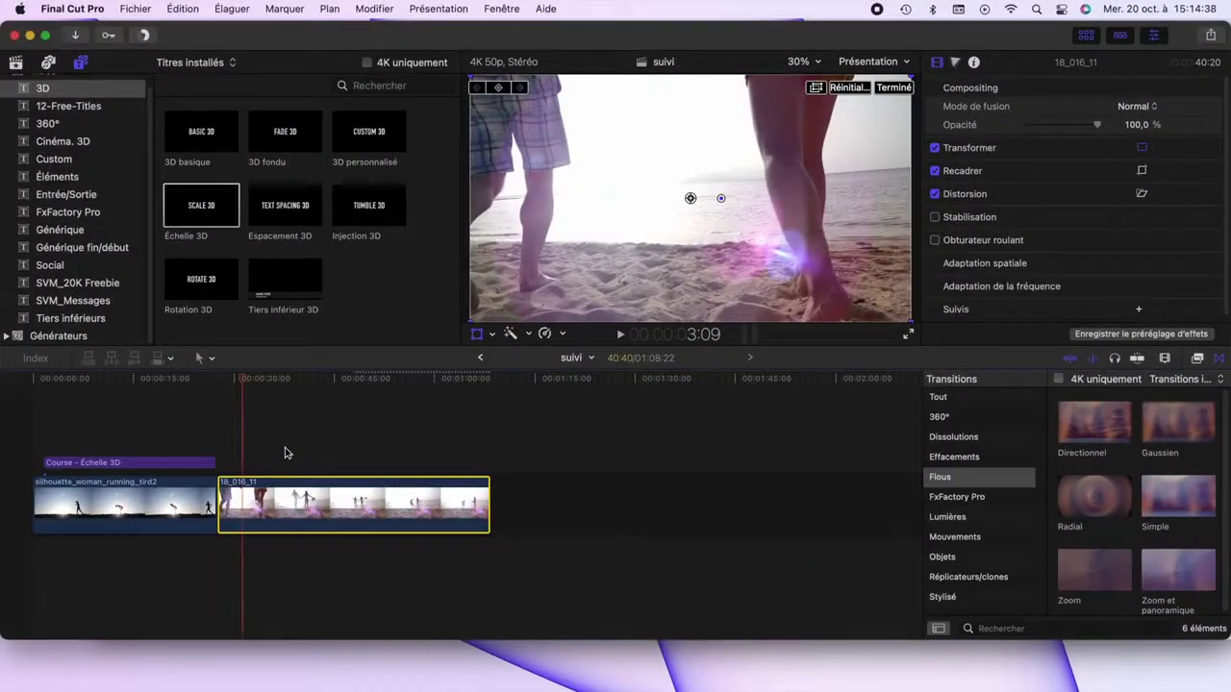
Step: At the start of the beach clip, attach the Custom 3D title onto the man on the left
mouse_move(242, 384)
mouse_down()
mouse_move(448, 388)
mouse_move(245, 385)
mouse_up()
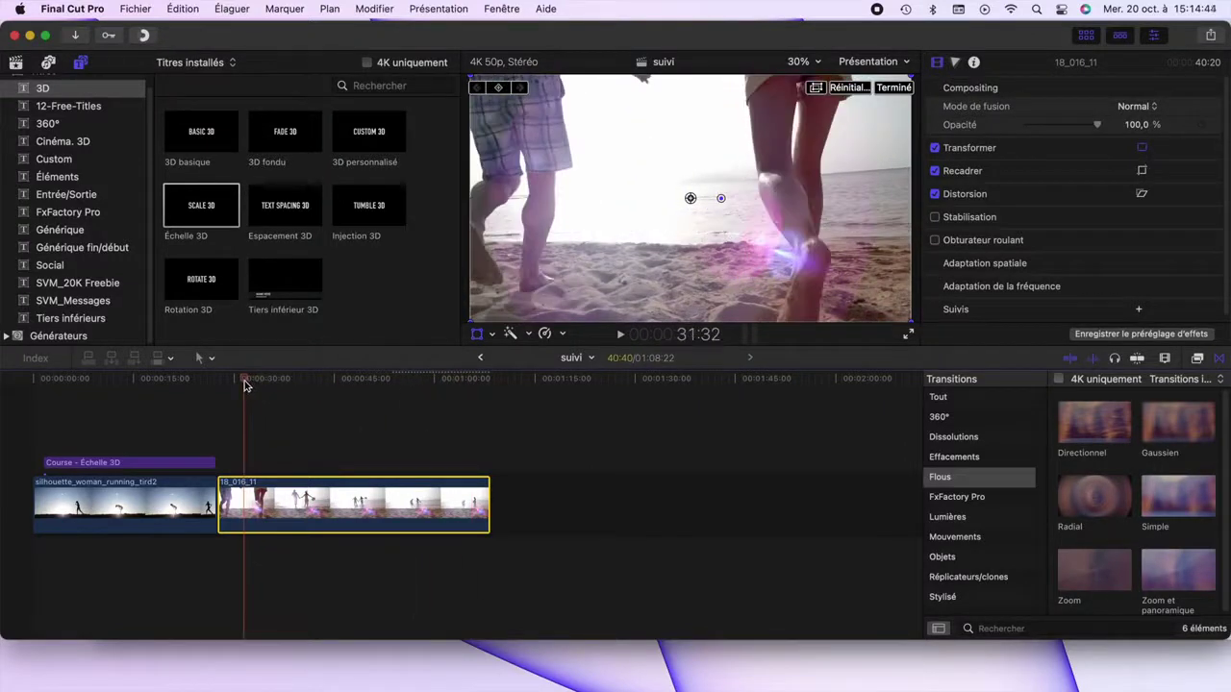
click(283, 216)
click(373, 140)
mouse_move(369, 145)
mouse_down()
mouse_move(523, 208)
mouse_move(537, 158)
mouse_move(526, 163)
mouse_up()
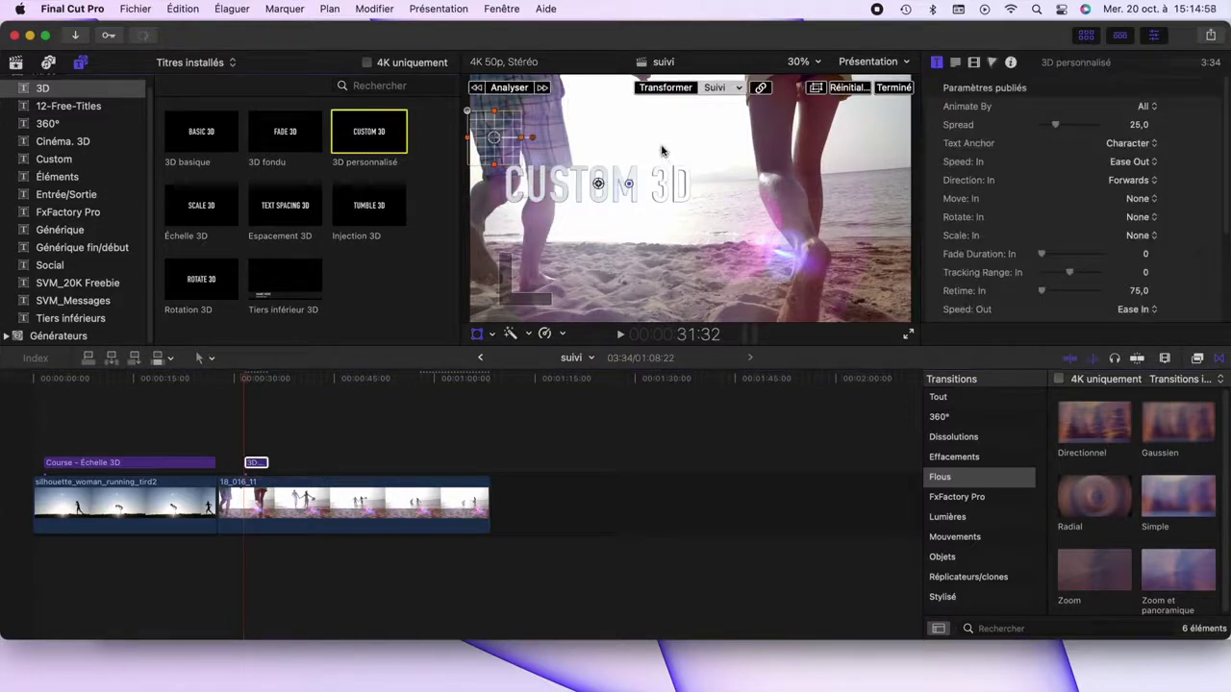
Step: Analyse the beach clip's motion, position the Short title over the man, and play it back
click(509, 87)
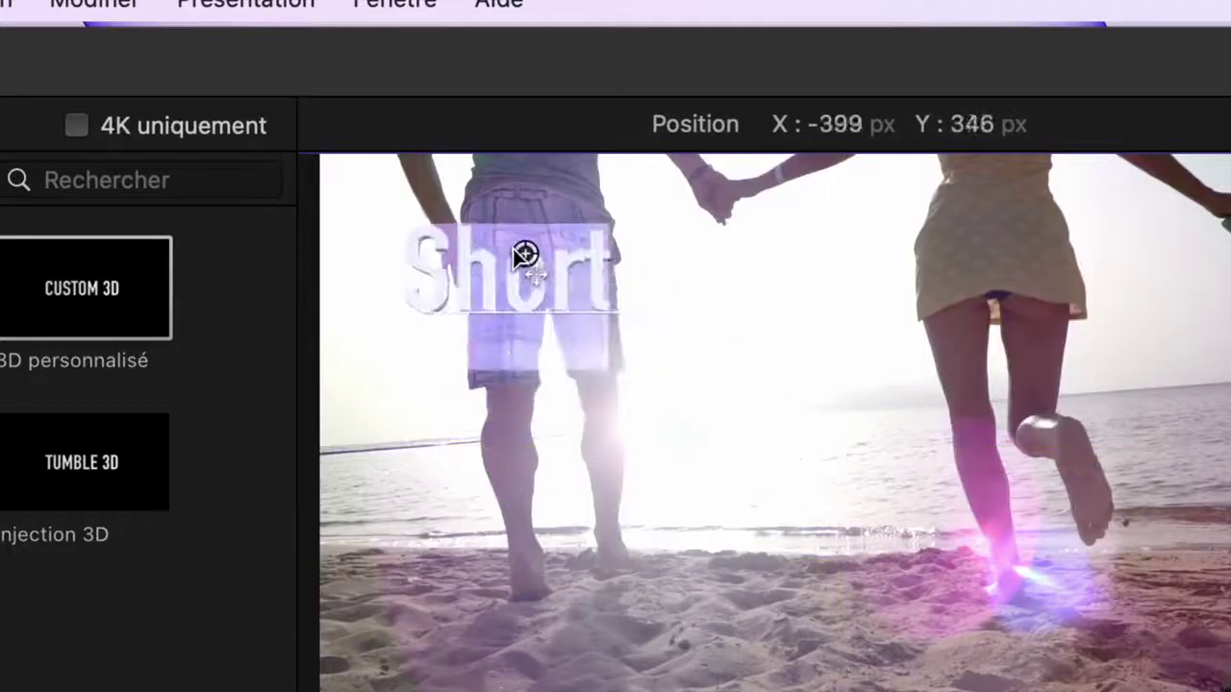
drag(557, 117, 570, 121)
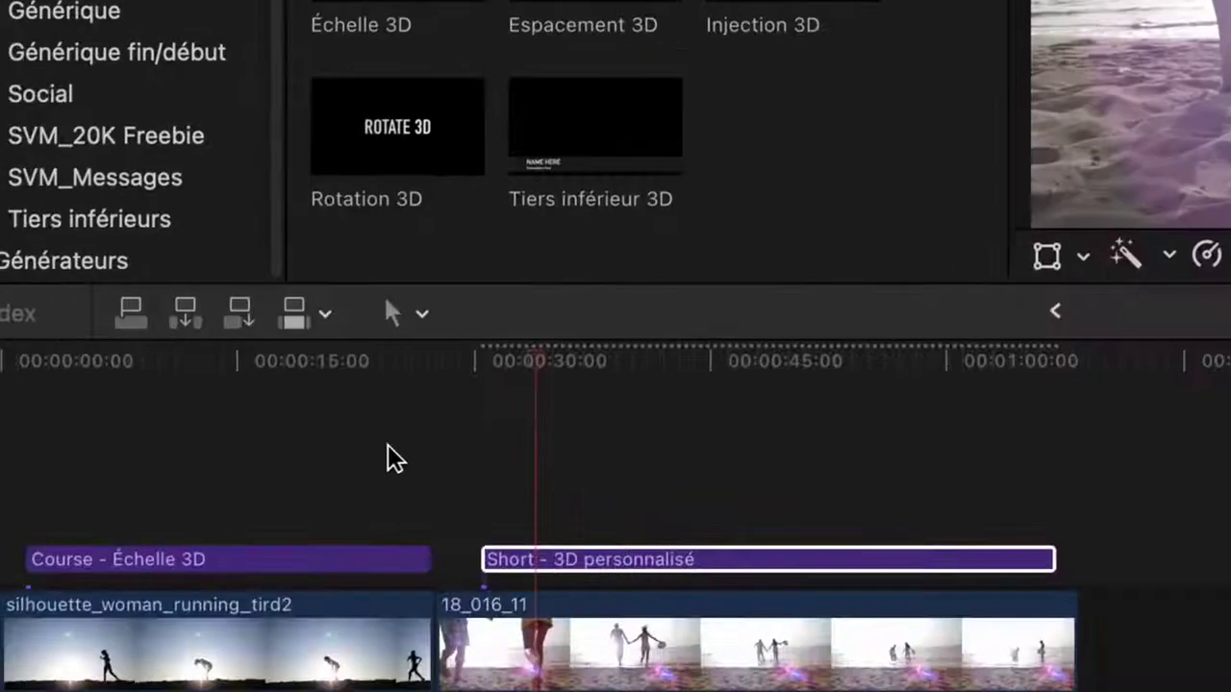
click(439, 434)
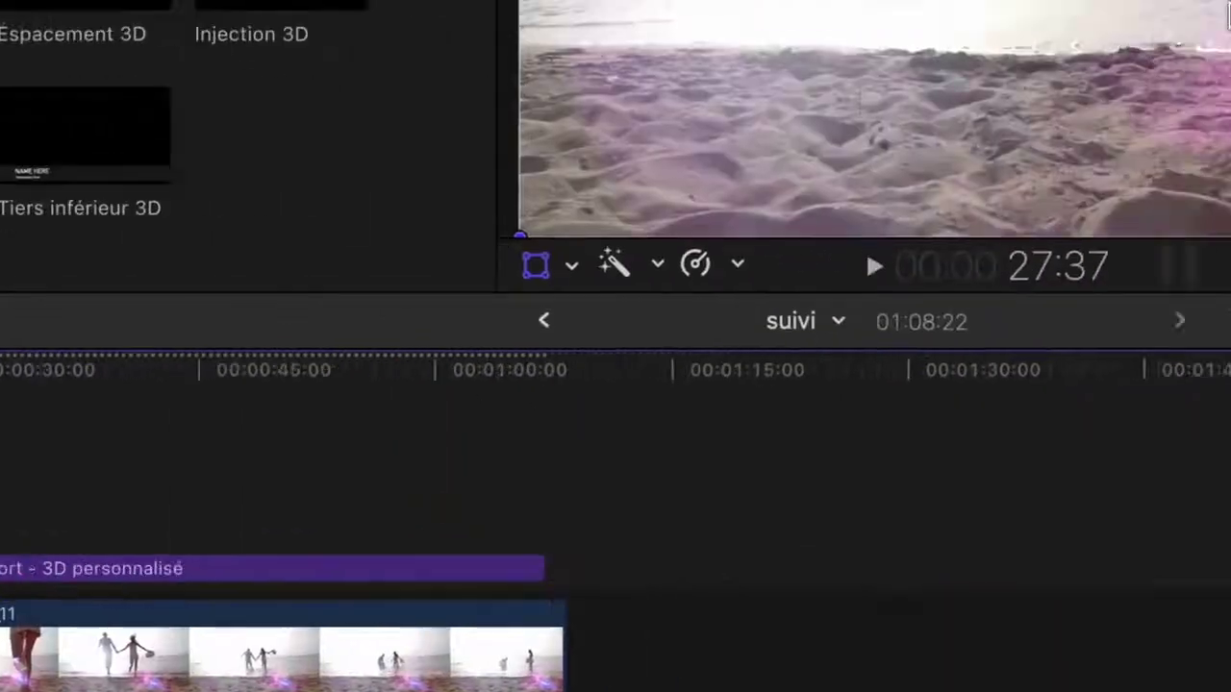
key(space)
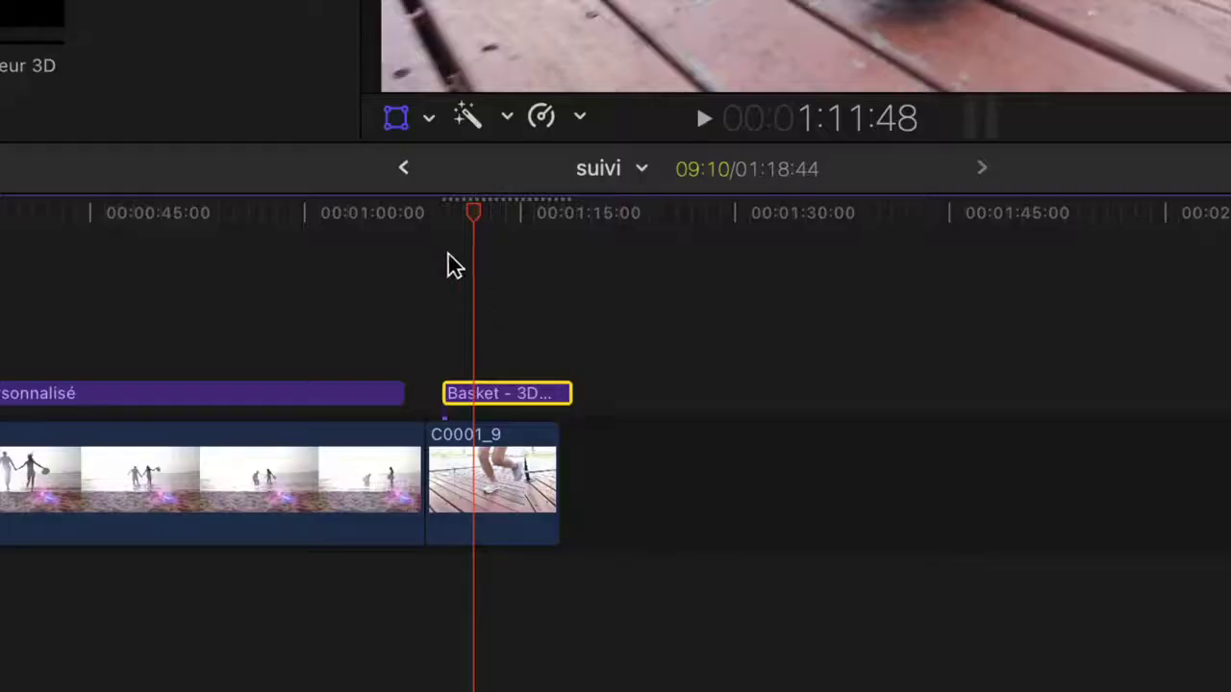
Step: Replay the beach clip with the tracked Short title from an earlier point
click(423, 241)
key(space)
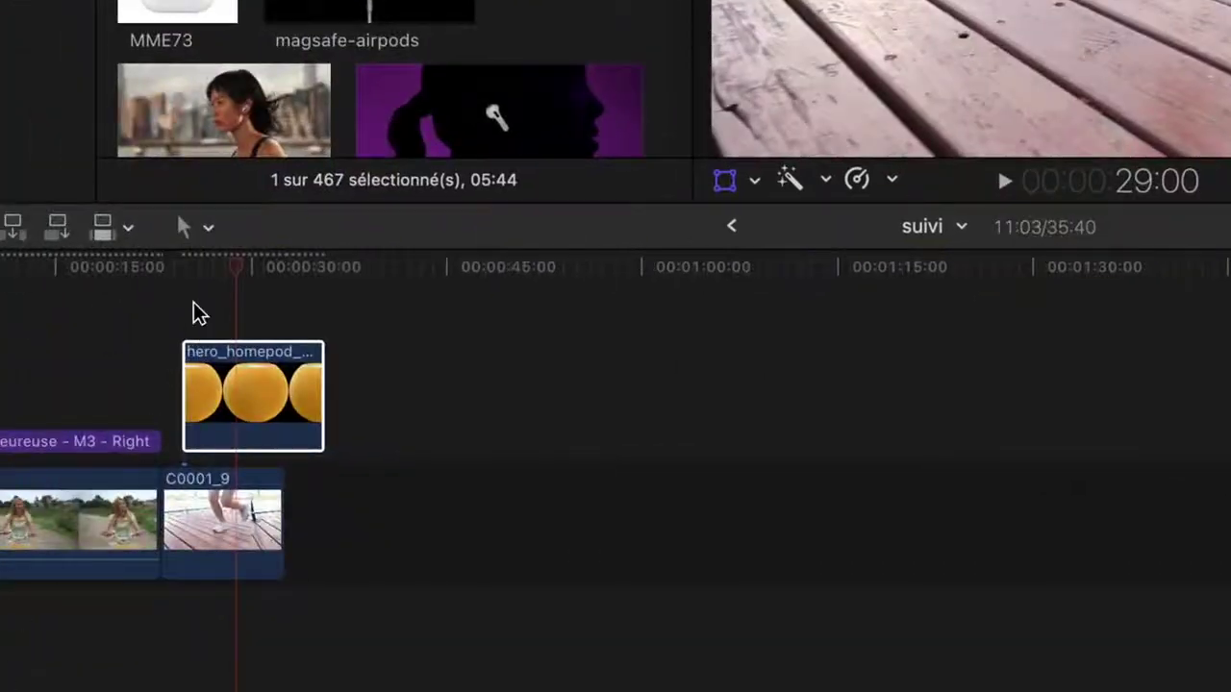
Step: Find the frame of the runner's step on the deck in C0001_9
drag(197, 279, 155, 269)
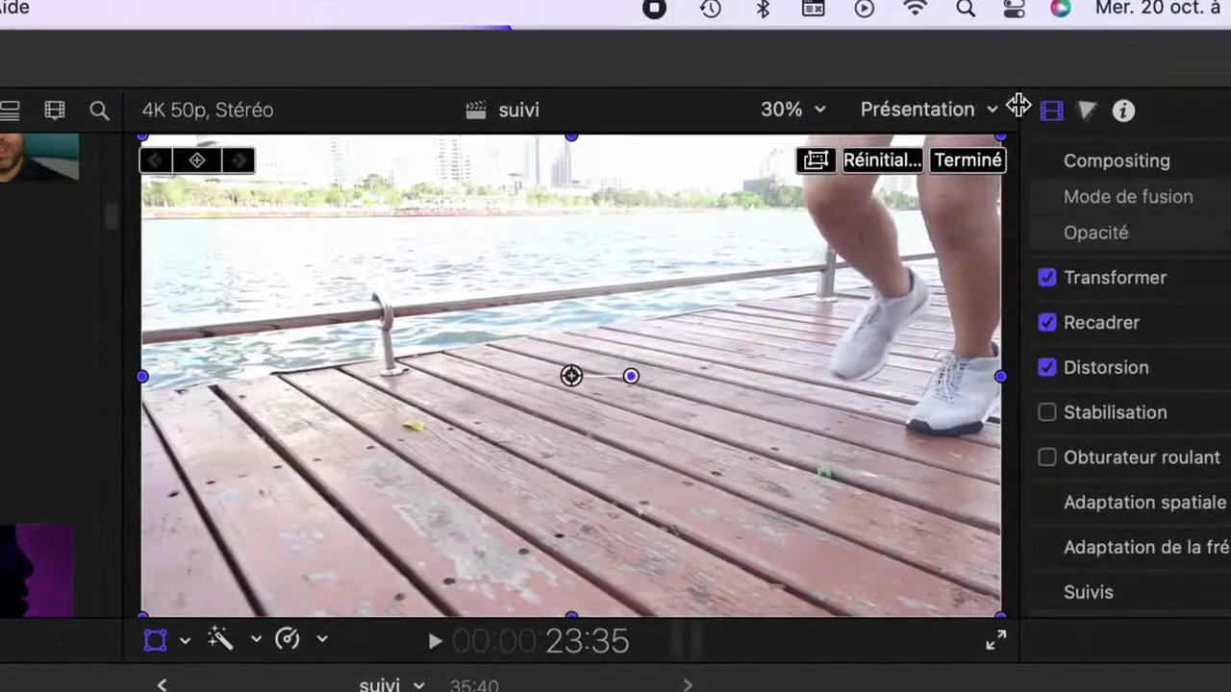
key(space)
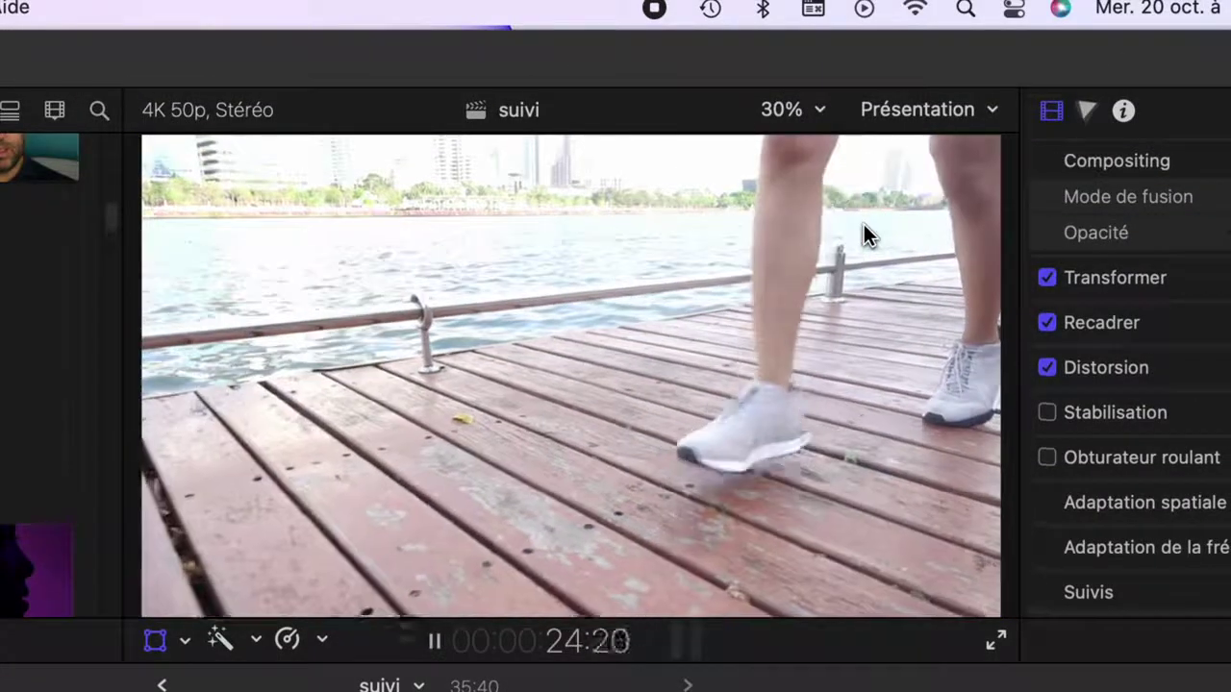
key(space)
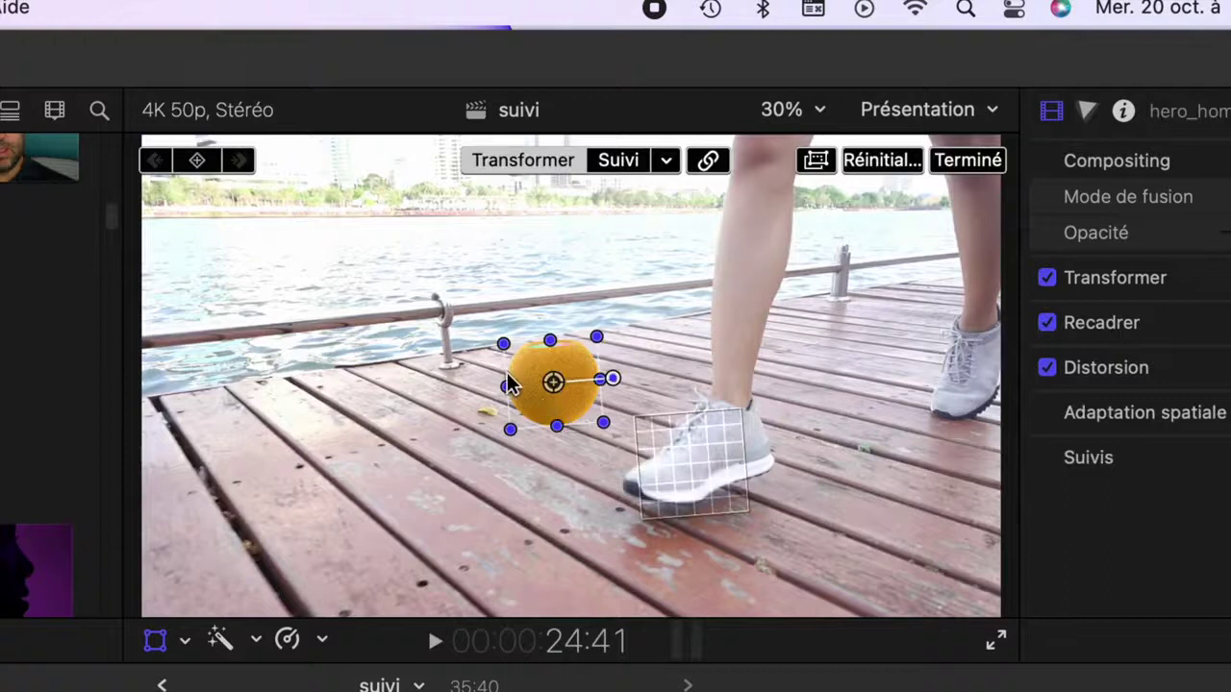
Step: Put the orange ball on the runner's shoe, switch it to Suivi tracking, and replay
drag(553, 384, 603, 495)
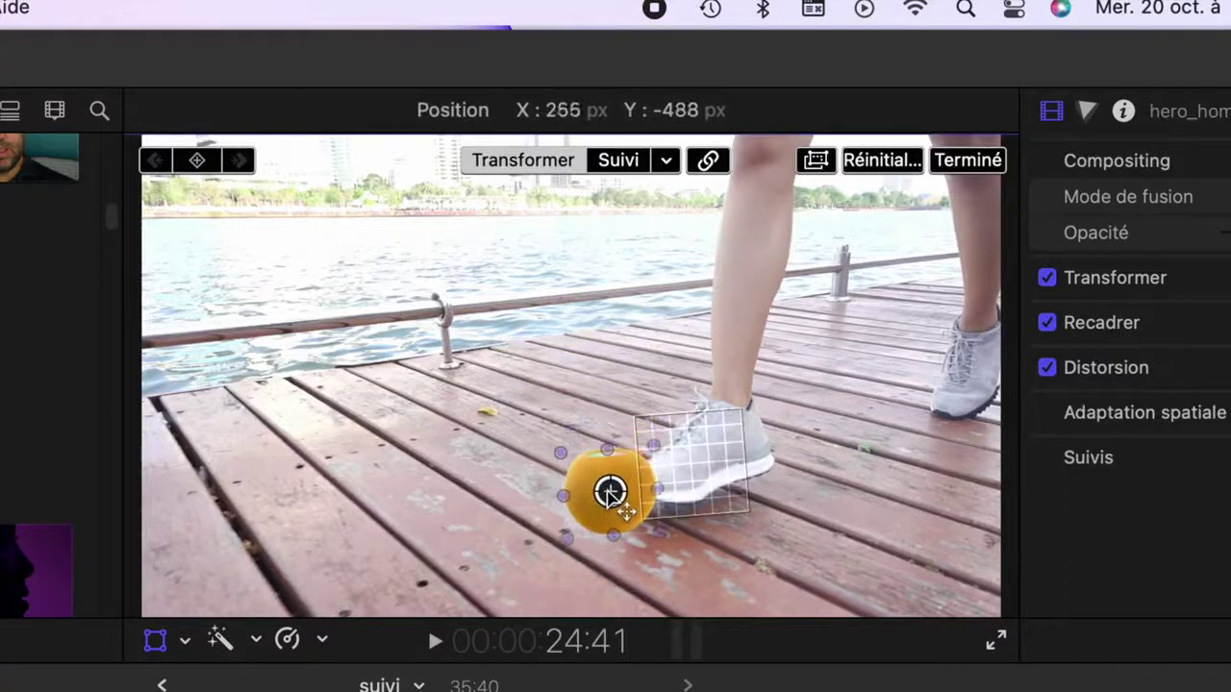
click(619, 164)
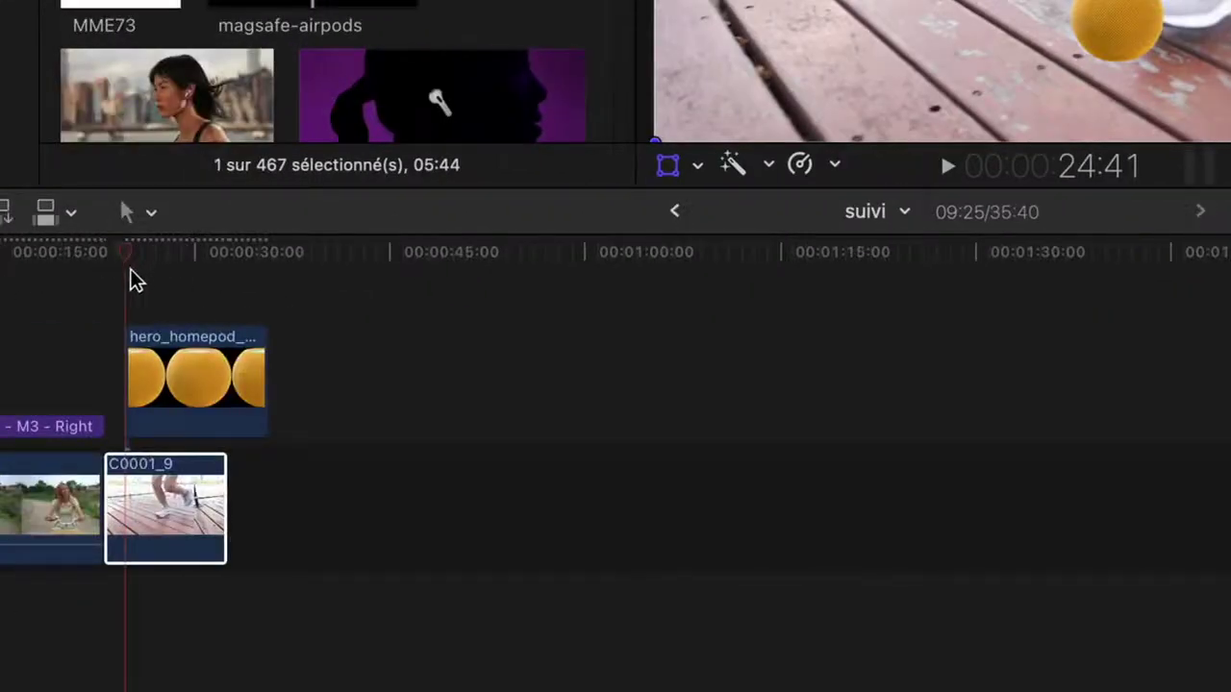
click(74, 278)
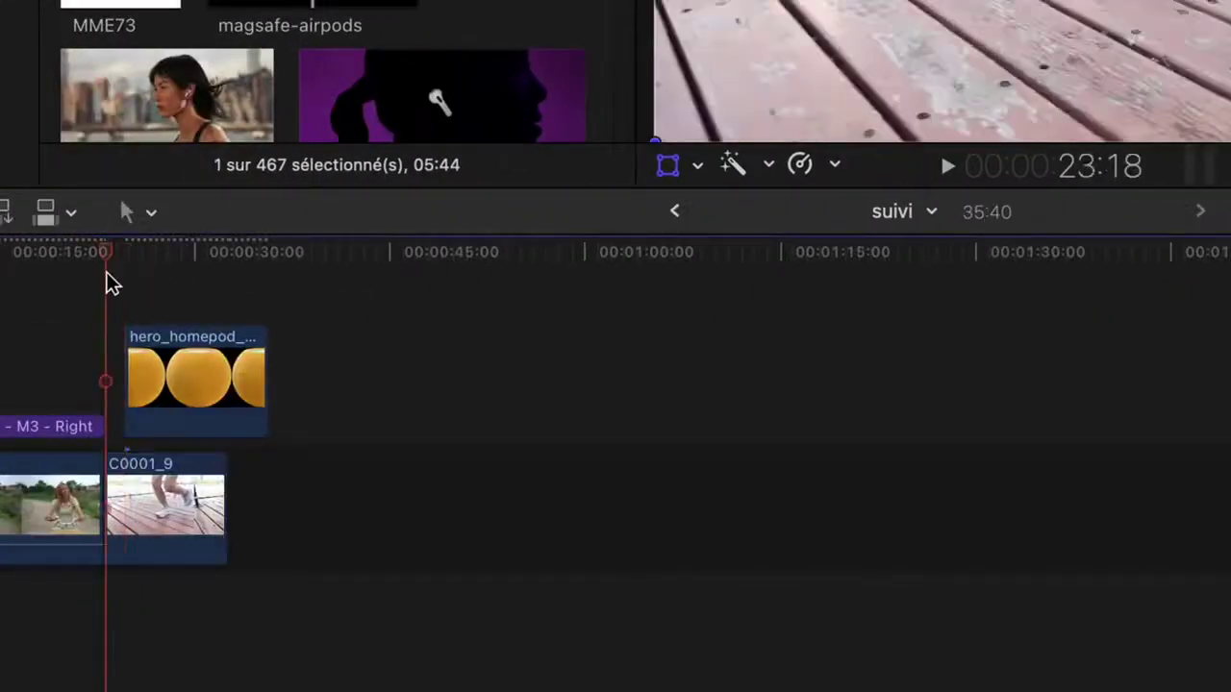
key(space)
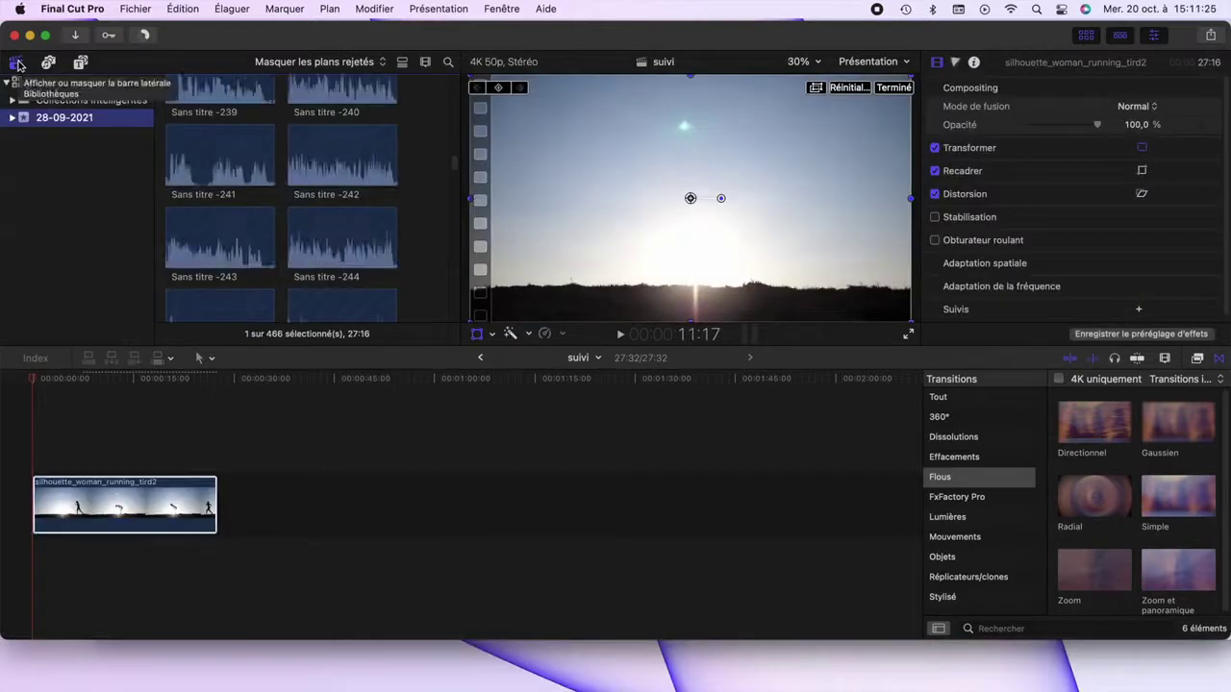
Step: Switch the browser from Photos & Audio to Titles & Generators
click(48, 63)
click(81, 63)
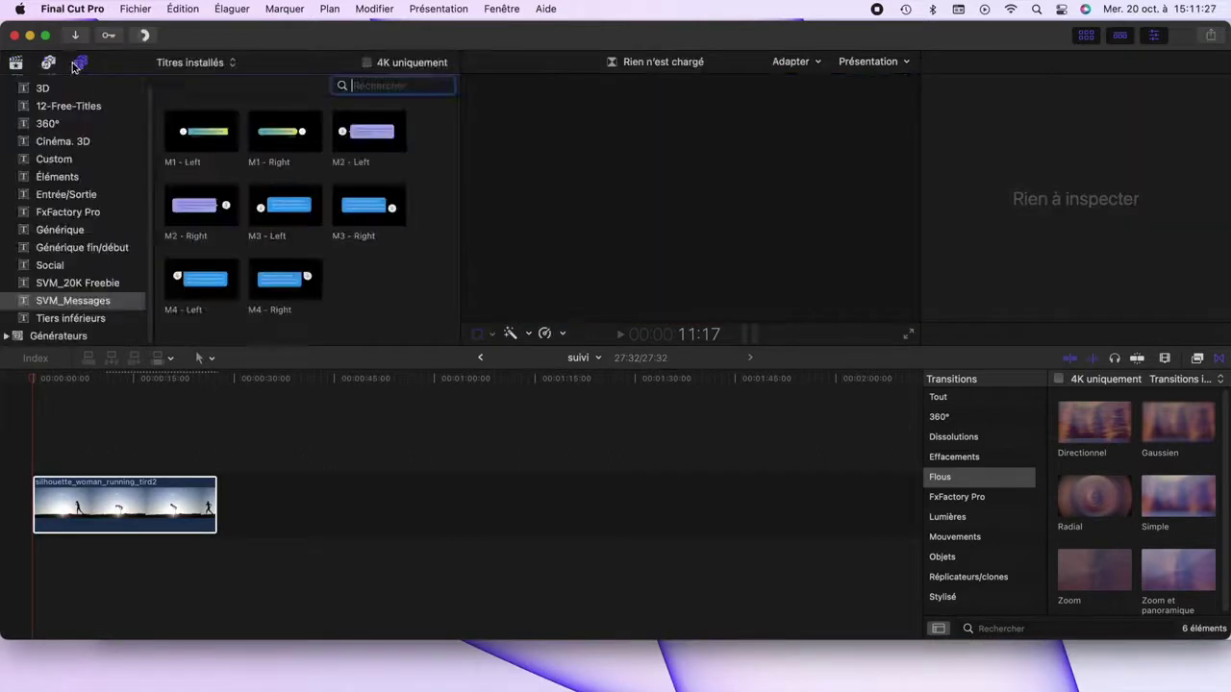